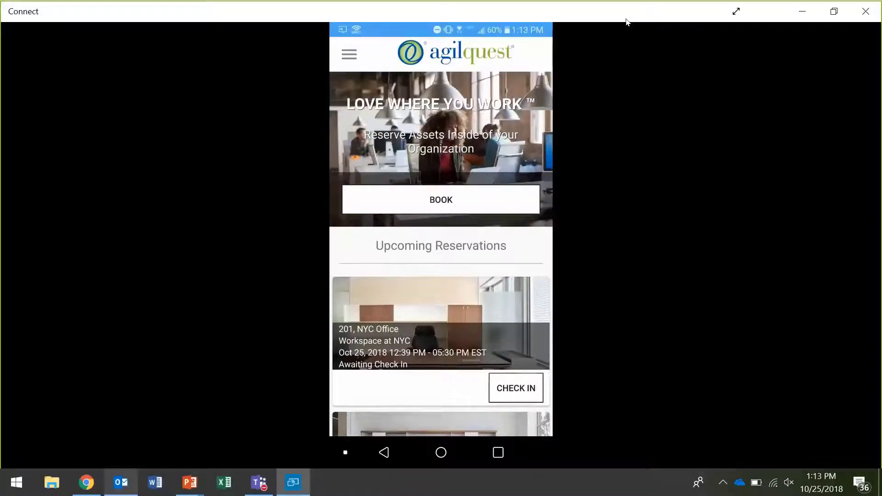
# Switch to the AgilQuest page in Google Chrome and show it in full screen
pyautogui.hotkey('alt', 'Tab')
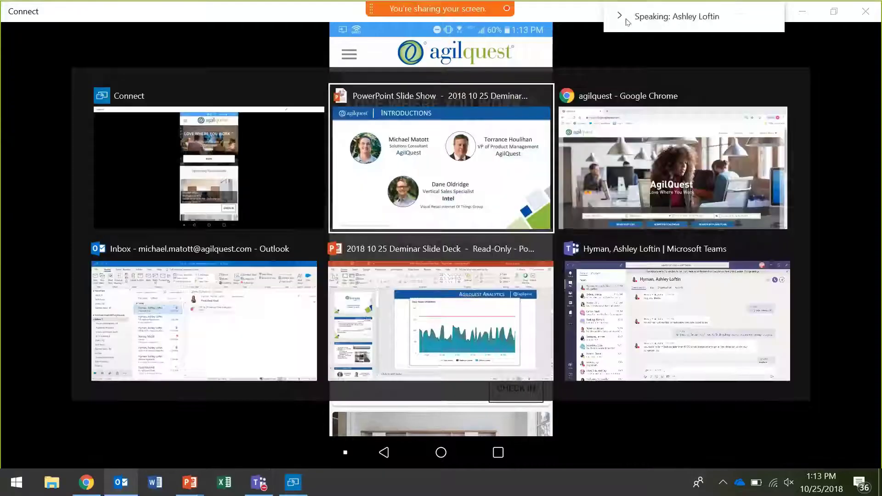
pyautogui.hotkey('alt', 'Tab')
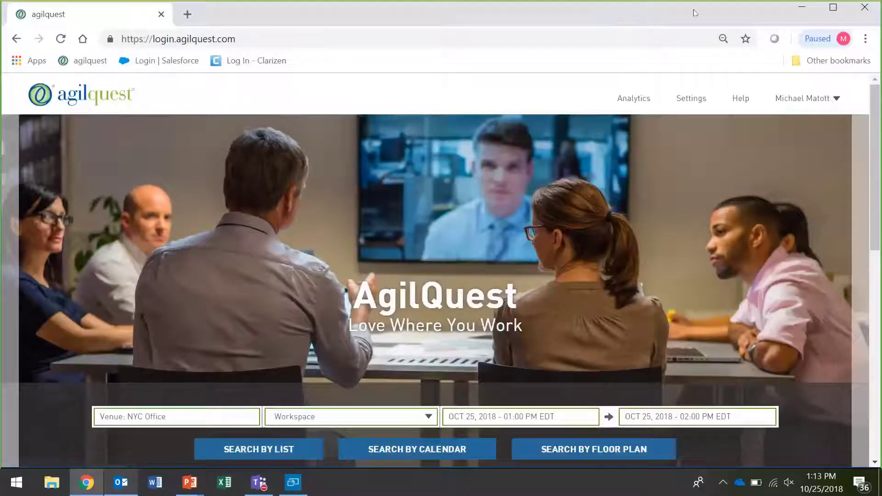
pyautogui.click(867, 39)
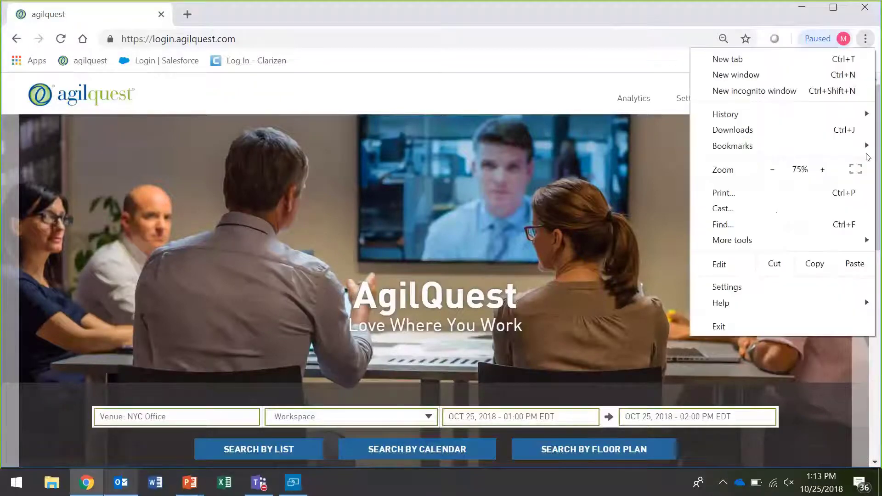
pyautogui.click(856, 169)
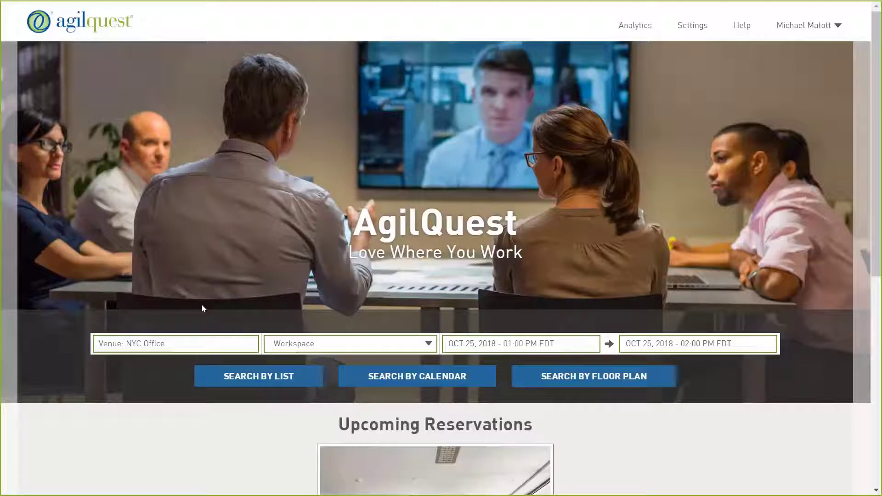
# Review the venues and asset types available for a reservation search, keeping NYC Office and Workspace selected
pyautogui.click(128, 343)
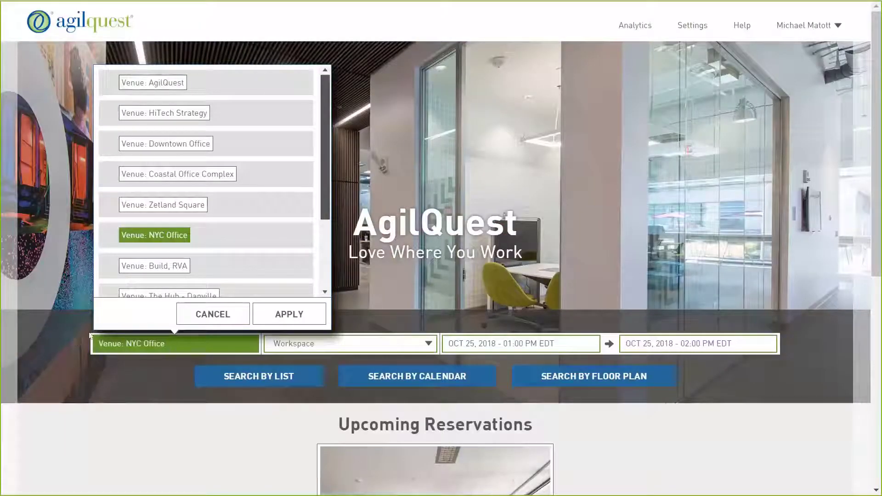
pyautogui.scroll(-3, 229, 213)
pyautogui.scroll(3, 235, 202)
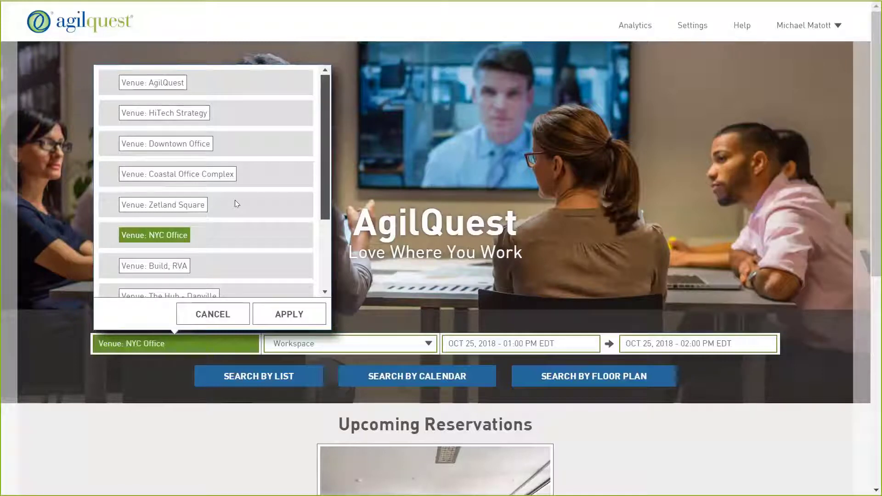
pyautogui.click(201, 312)
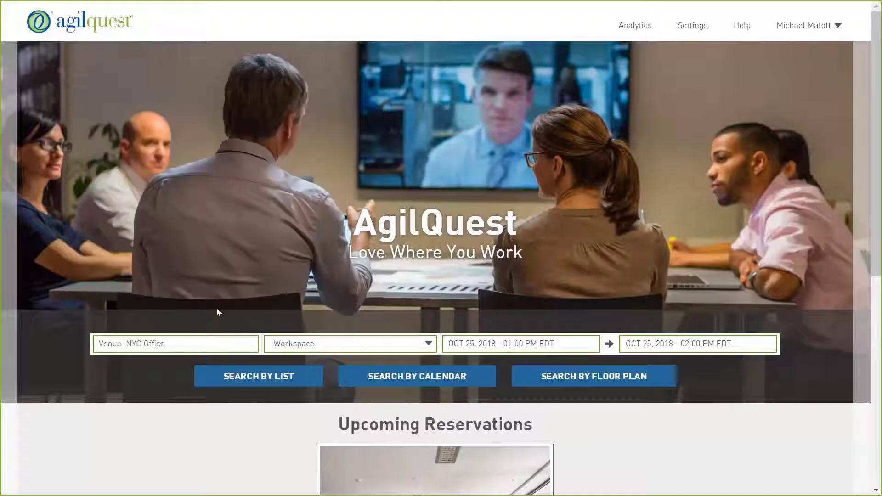
pyautogui.click(355, 341)
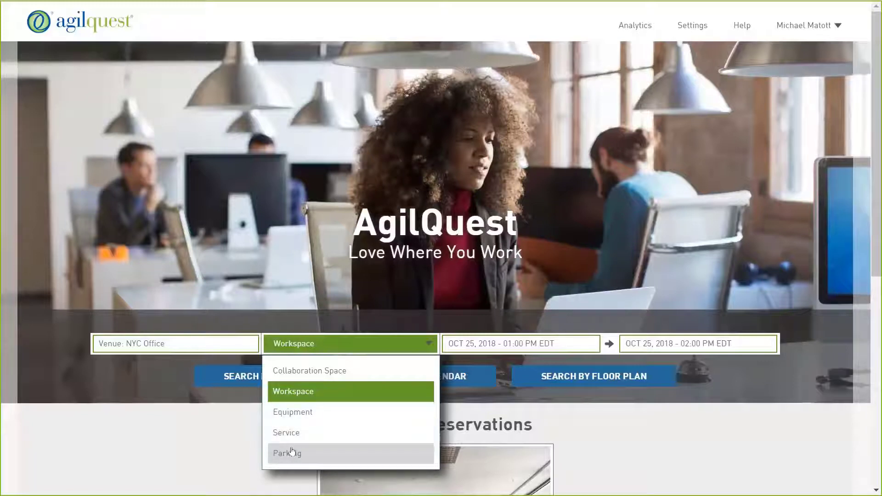
pyautogui.click(338, 349)
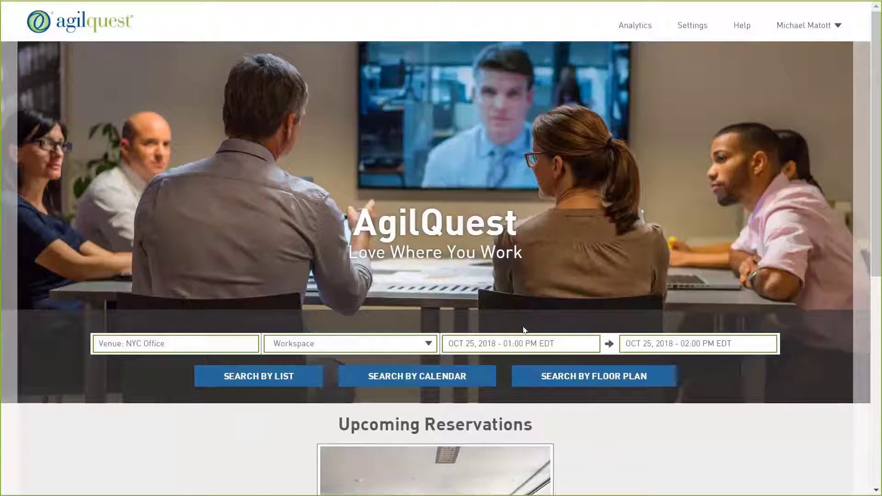
# Try out a weekly recurrence every 1 week on Monday, Wednesday and Friday for the reservation period, and discard it
pyautogui.click(672, 342)
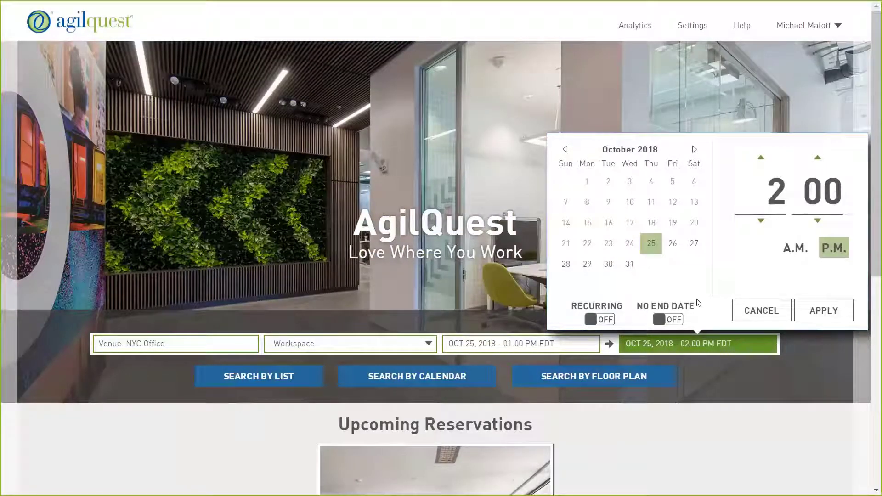
pyautogui.click(610, 322)
pyautogui.click(669, 169)
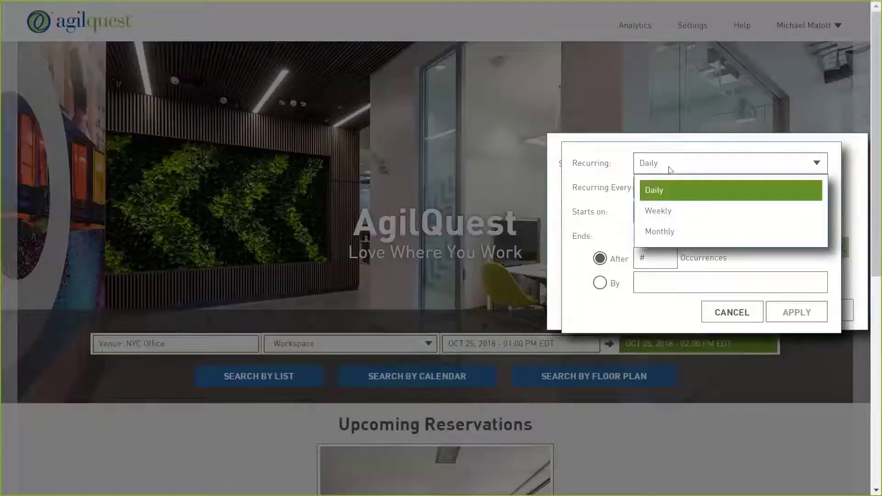
pyautogui.click(680, 209)
pyautogui.click(660, 211)
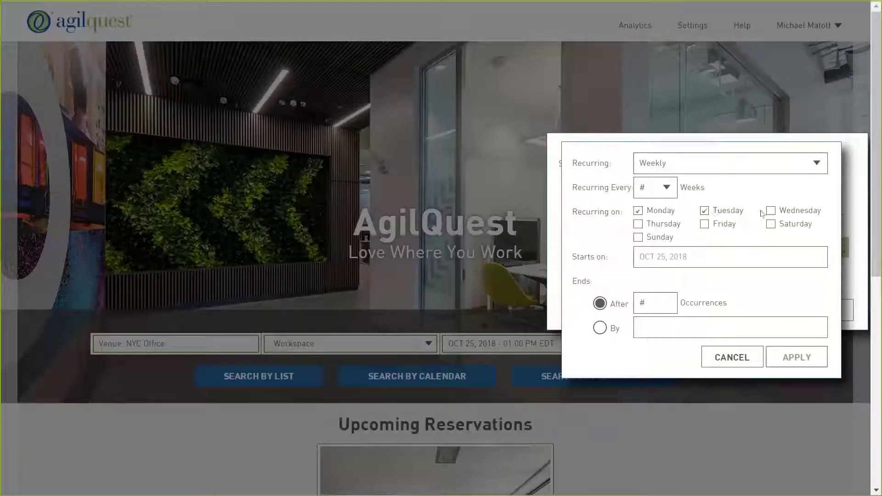
pyautogui.click(771, 211)
pyautogui.click(705, 224)
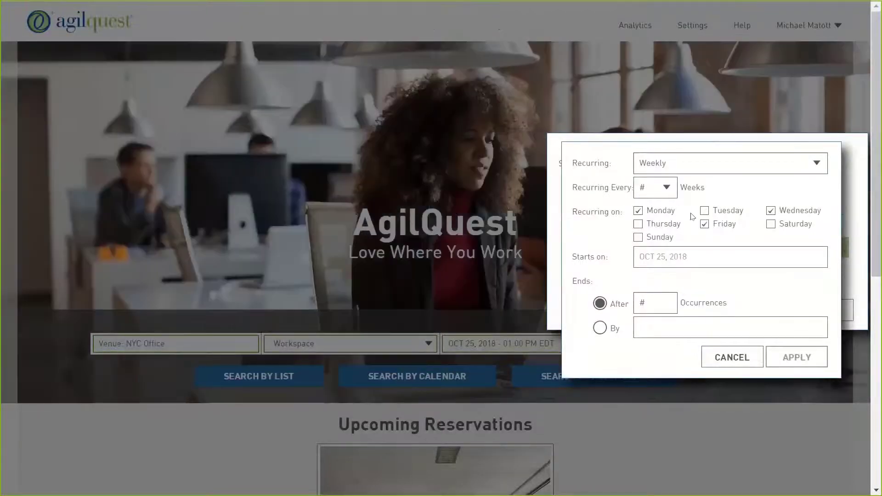
pyautogui.click(655, 188)
pyautogui.click(658, 212)
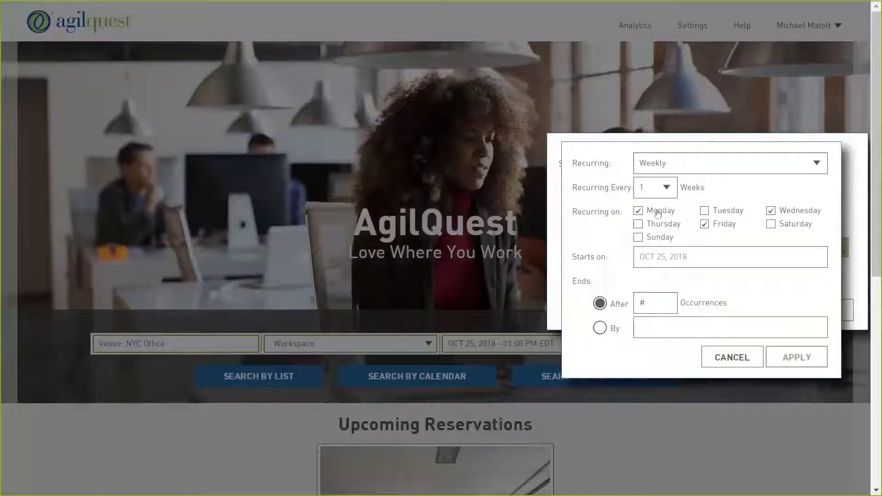
pyautogui.click(707, 356)
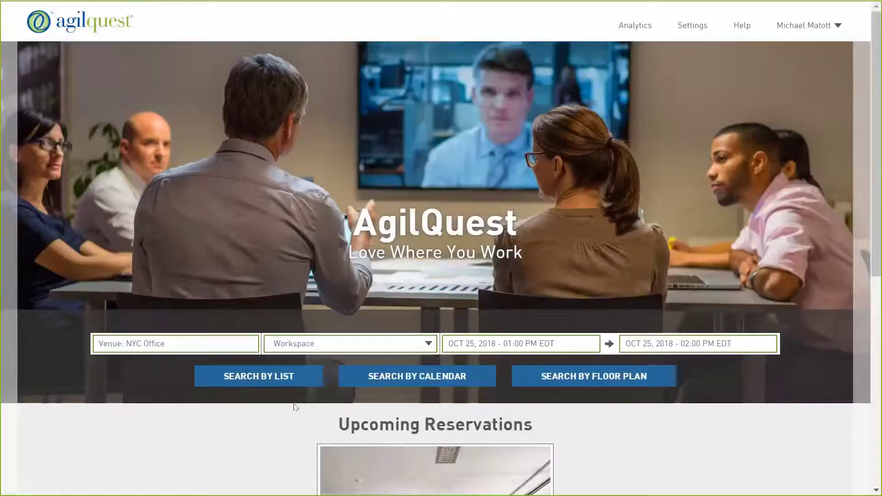
# Search the NYC Office workspaces by floor plan and examine the availability of spaces on the 1st Floor
pyautogui.click(572, 382)
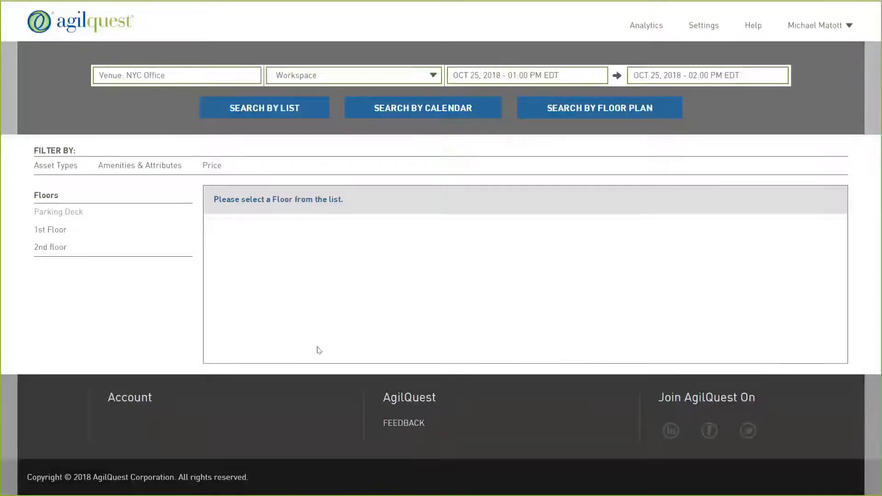
pyautogui.click(68, 236)
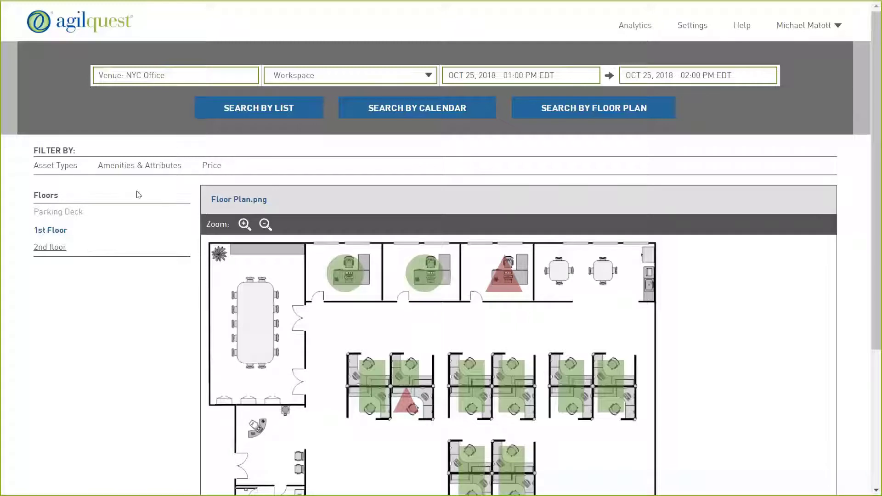
pyautogui.scroll(-2, 134, 200)
pyautogui.scroll(-1, 130, 205)
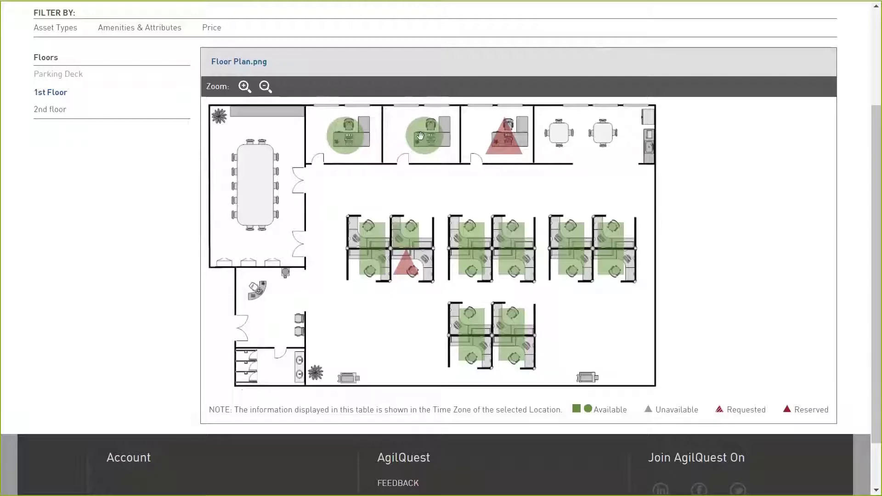
pyautogui.moveTo(420, 137)
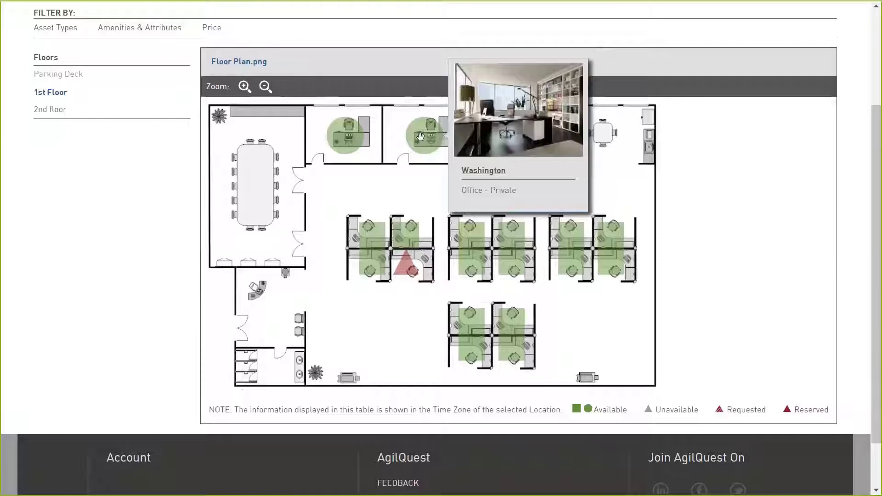
pyautogui.moveTo(497, 147)
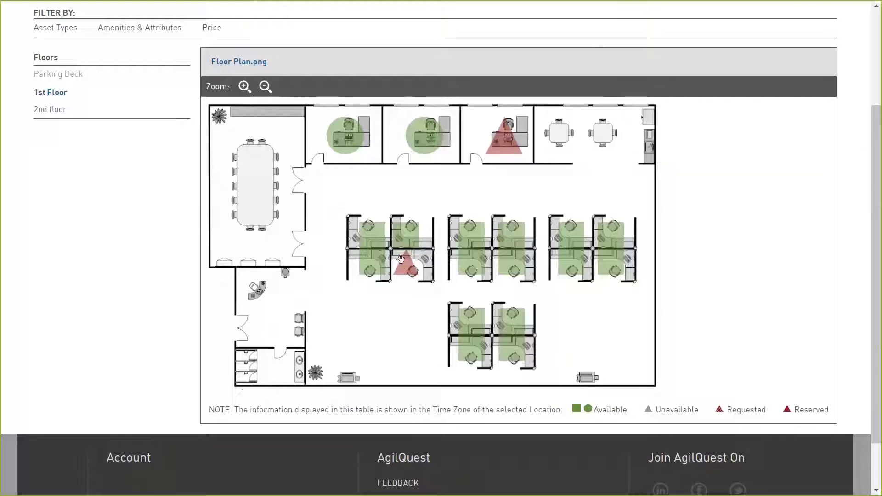
pyautogui.moveTo(404, 259)
# Reserve workspace 114 on the 1st Floor under the name "Floor plan example" and submit the reservation
pyautogui.click(402, 232)
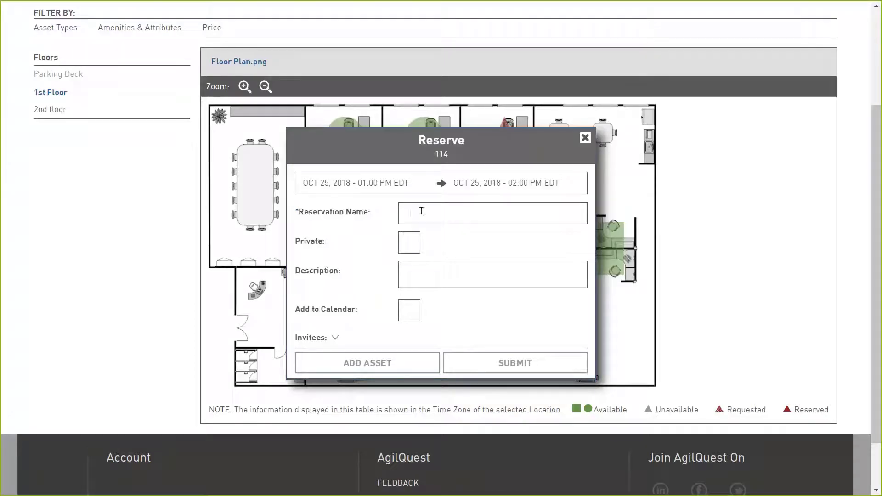
pyautogui.write('Floor plan')
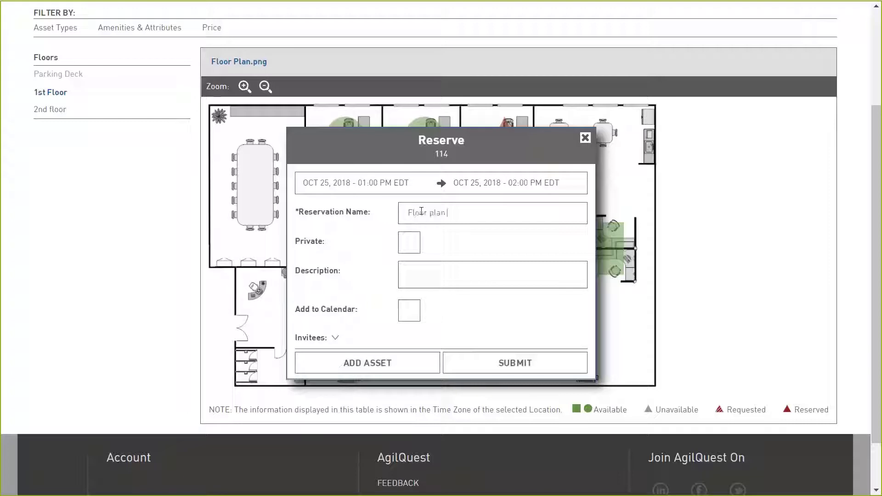
pyautogui.write(' example')
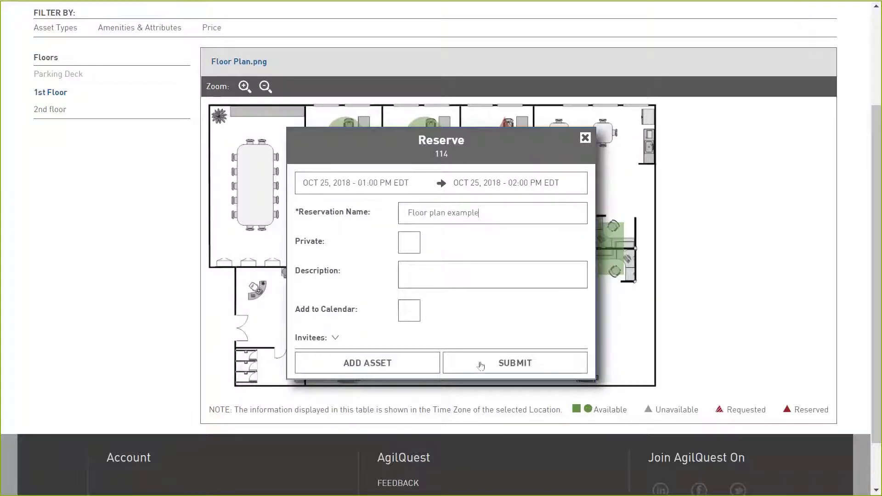
pyautogui.click(481, 364)
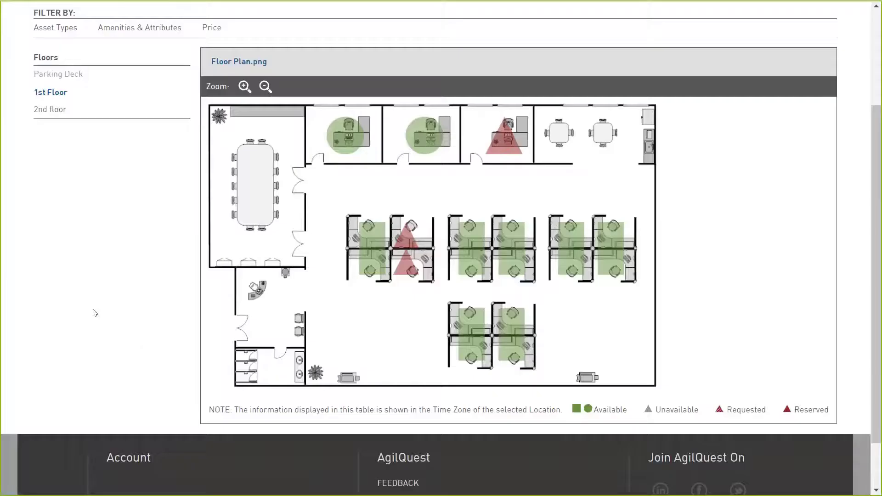
# Search by calendar for a Collaboration Space at the Coastal Office Complex venue
pyautogui.scroll(3, 93, 307)
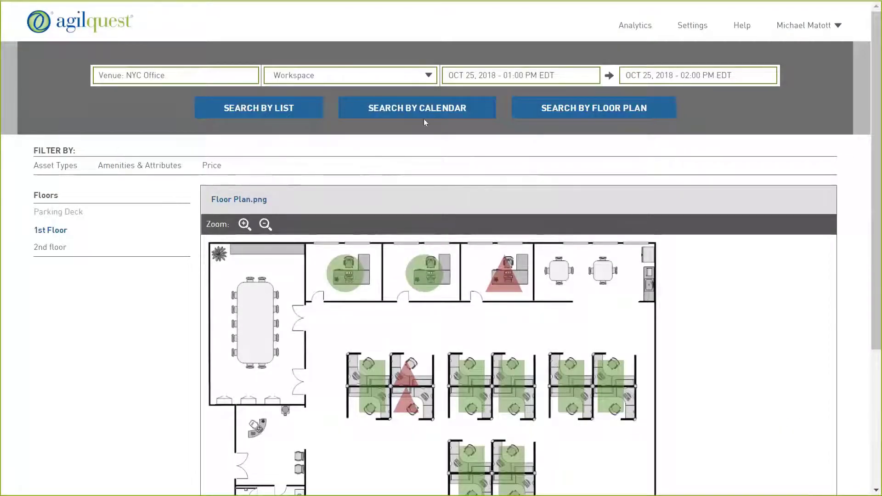
pyautogui.click(356, 78)
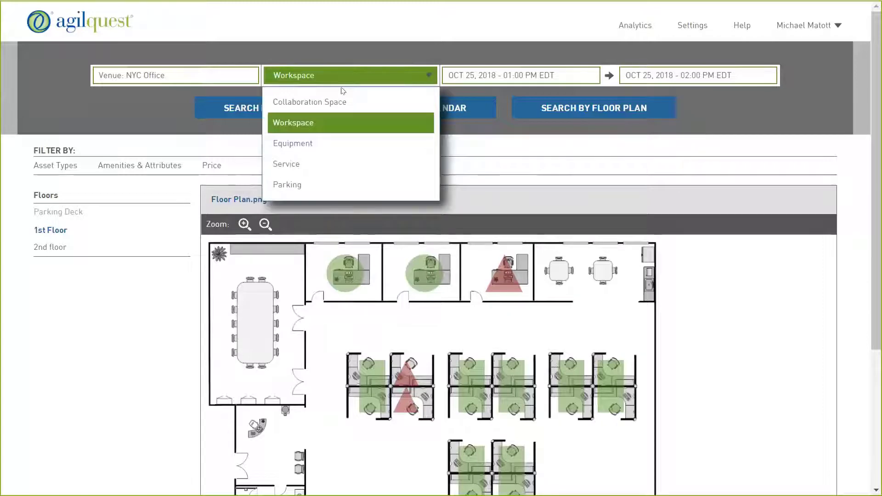
pyautogui.click(335, 96)
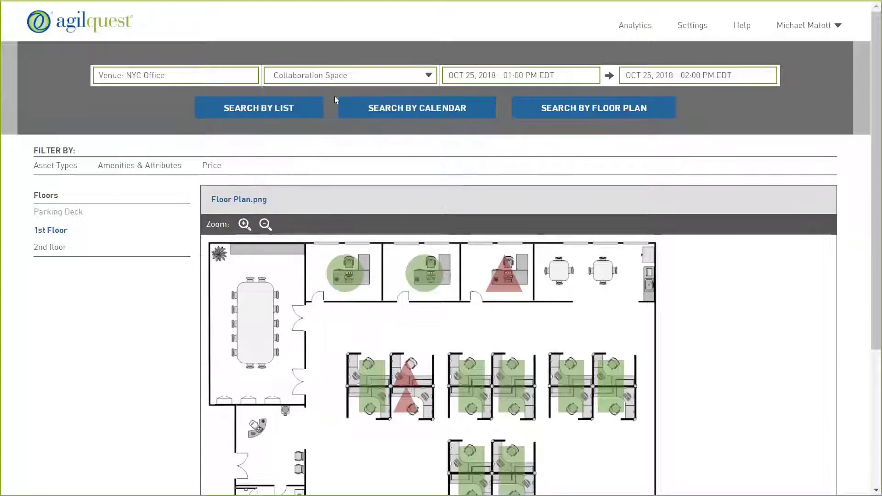
pyautogui.click(177, 76)
pyautogui.click(180, 198)
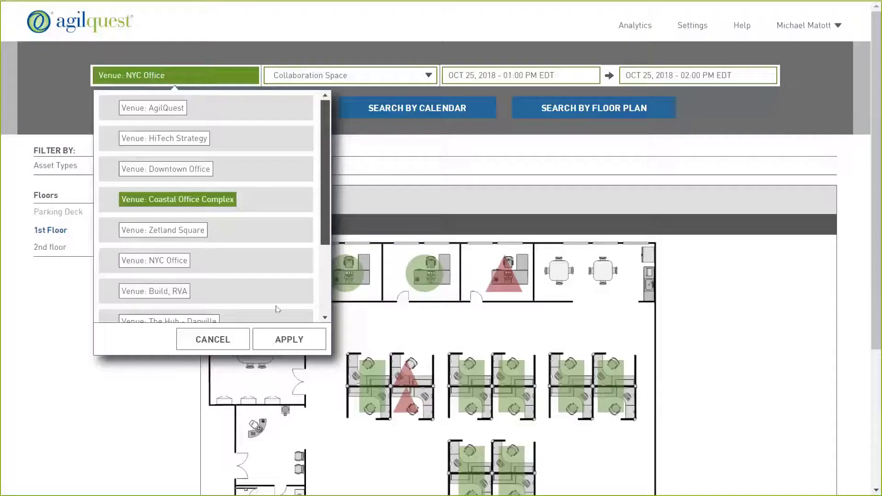
pyautogui.click(289, 340)
pyautogui.click(447, 110)
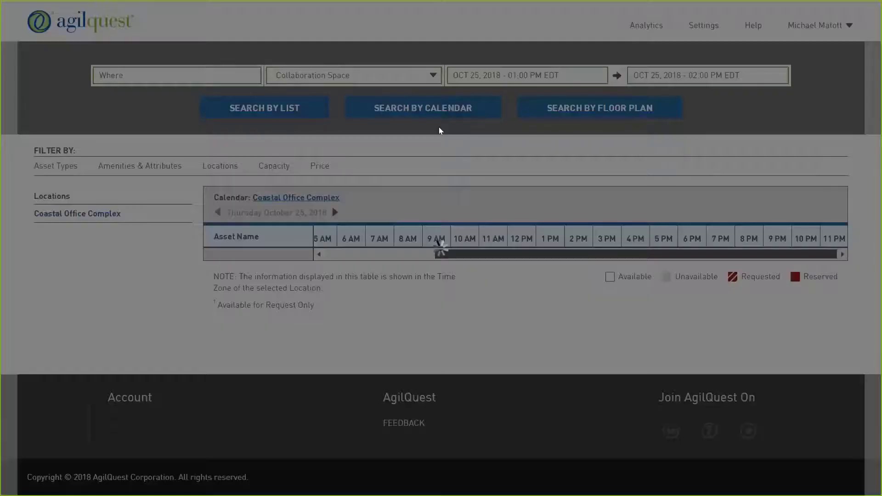
# Start a reservation for Conference Room 2 from 04:00 PM to 05:00 PM on October 25, 2018
pyautogui.scroll(-2, 134, 191)
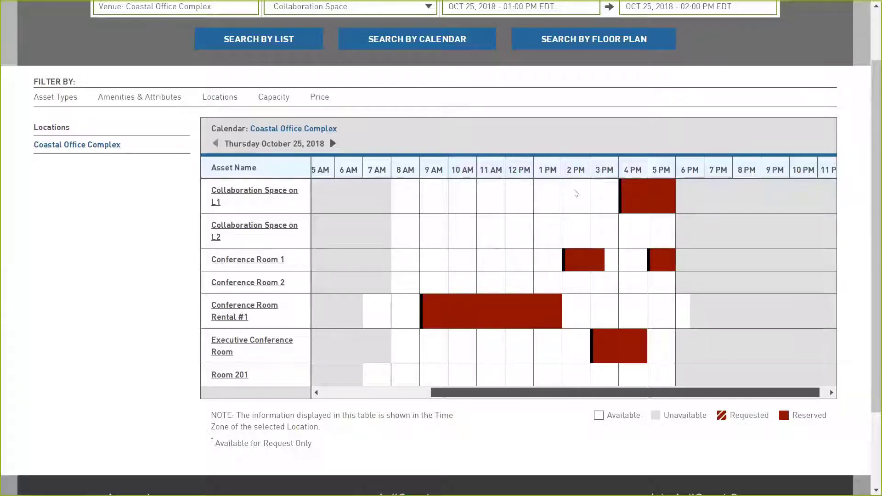
pyautogui.moveTo(529, 302)
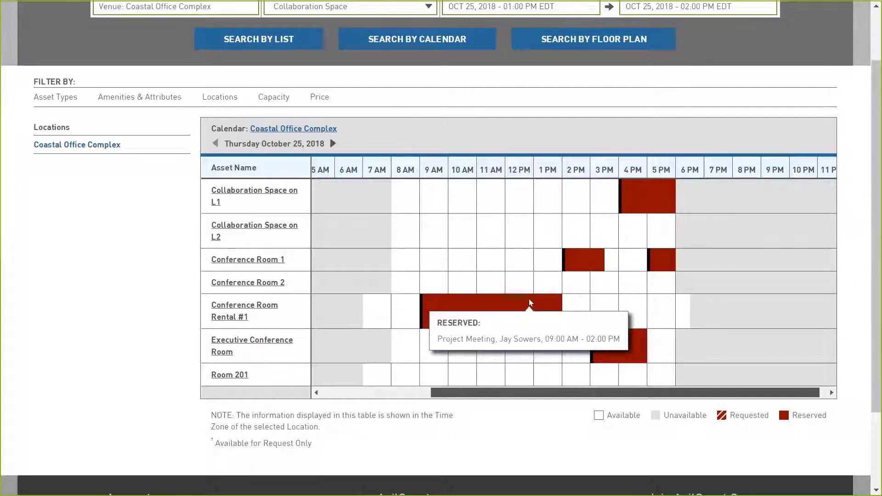
pyautogui.click(634, 285)
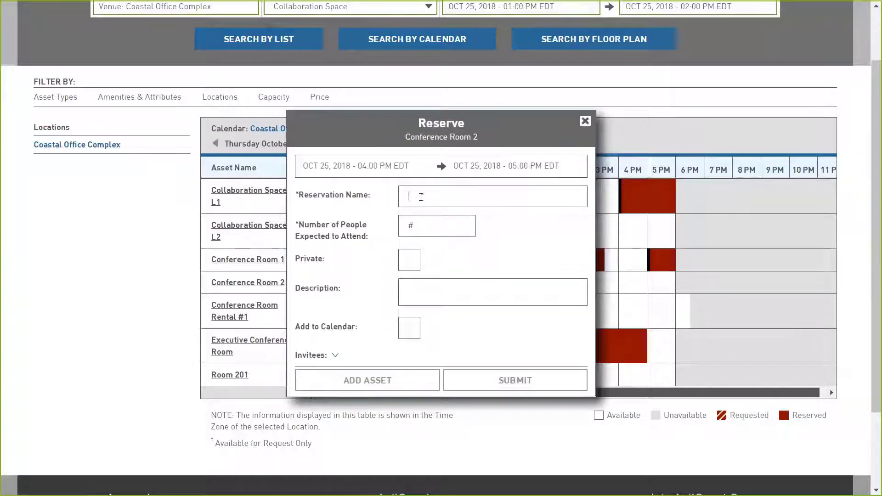
# Fill in the Conference Room 2 reservation as "Calendar" for 6 people with Add to Calendar enabled, and close the form without submitting it
pyautogui.click(445, 197)
pyautogui.write('Calendar')
pyautogui.click(434, 223)
pyautogui.write('6')
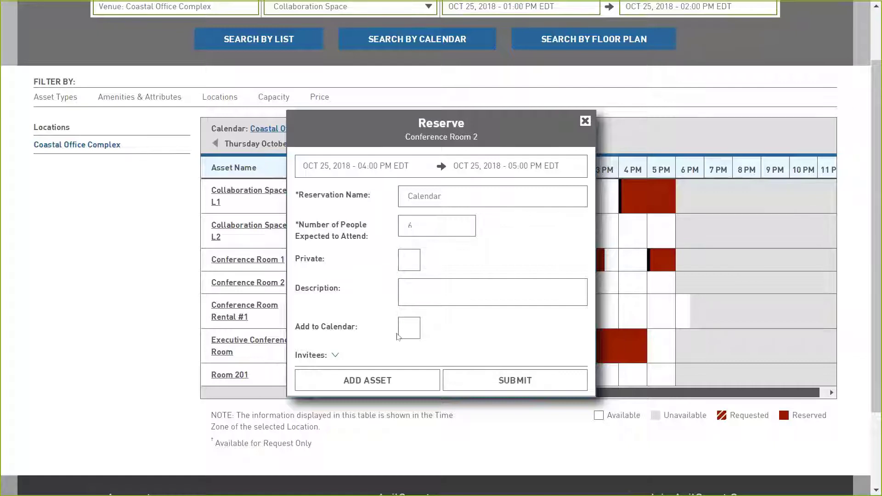
pyautogui.click(396, 333)
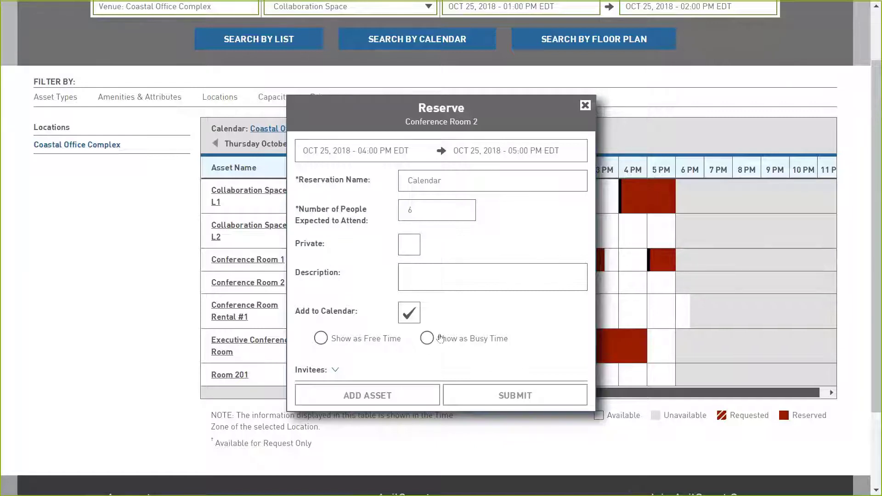
pyautogui.click(335, 370)
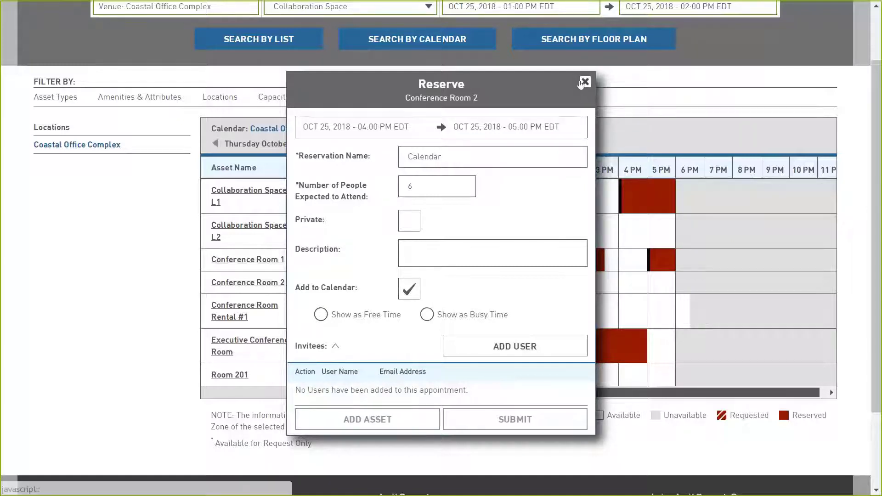
pyautogui.click(582, 83)
# Search by list for Collaboration Space assets at the Coastal Office Complex and browse the rooms offered
pyautogui.scroll(2, 112, 222)
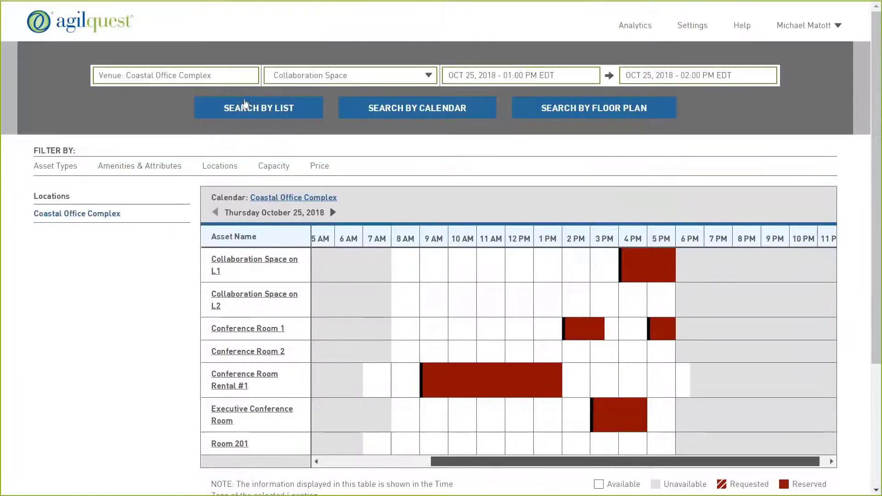
pyautogui.click(245, 104)
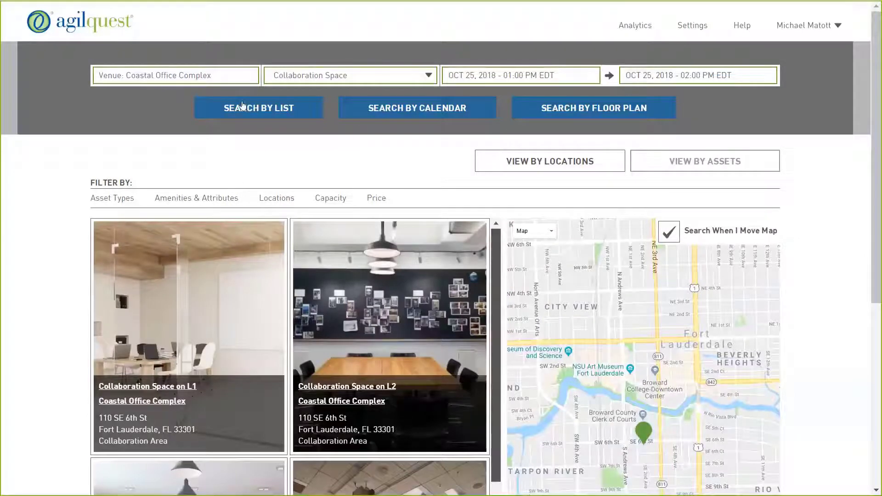
pyautogui.scroll(-3, 13, 173)
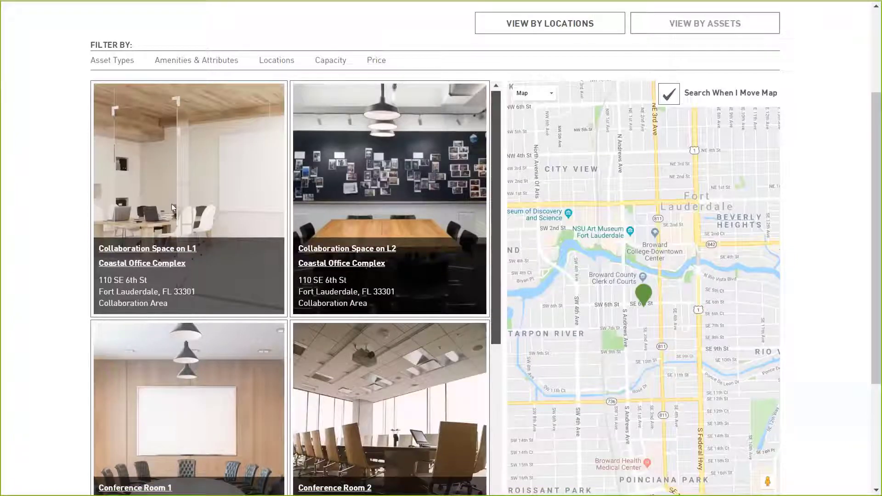
pyautogui.scroll(-5, 242, 214)
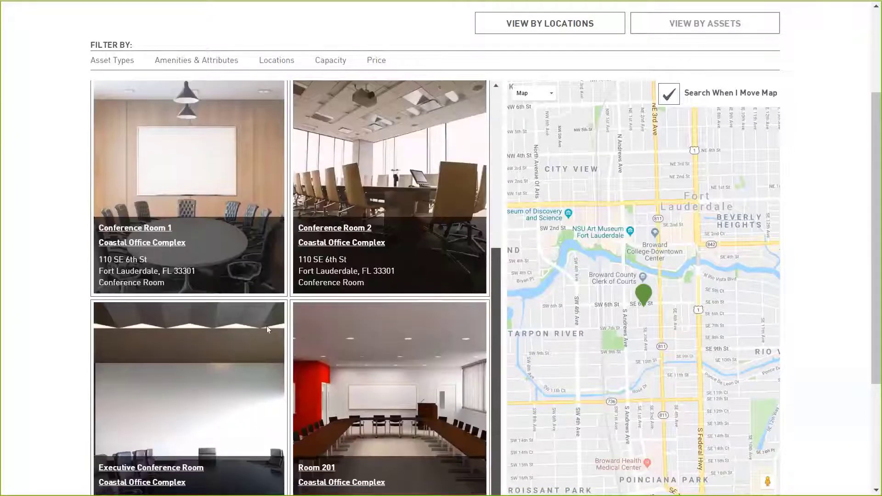
pyautogui.scroll(5, 266, 326)
pyautogui.scroll(3, 3, 171)
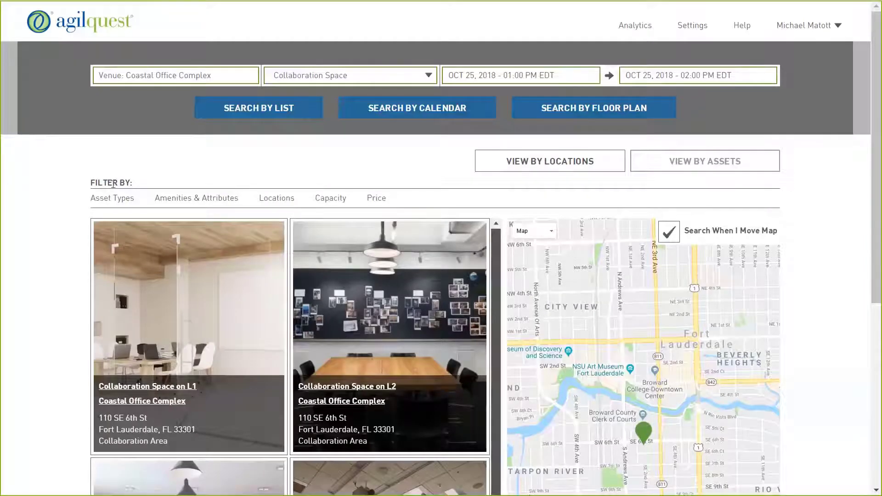
# Filter the listed collaboration spaces by the Video Conferencing amenity
pyautogui.moveTo(138, 182); pyautogui.dragTo(90, 183)
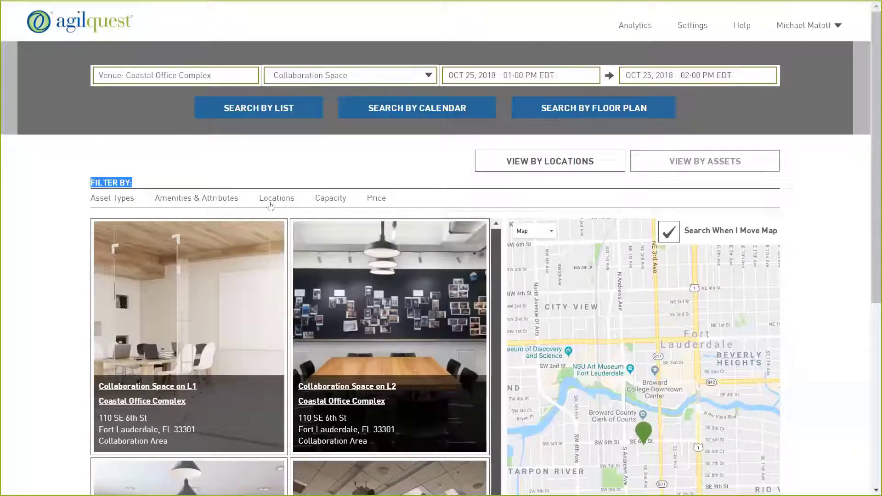
pyautogui.click(205, 196)
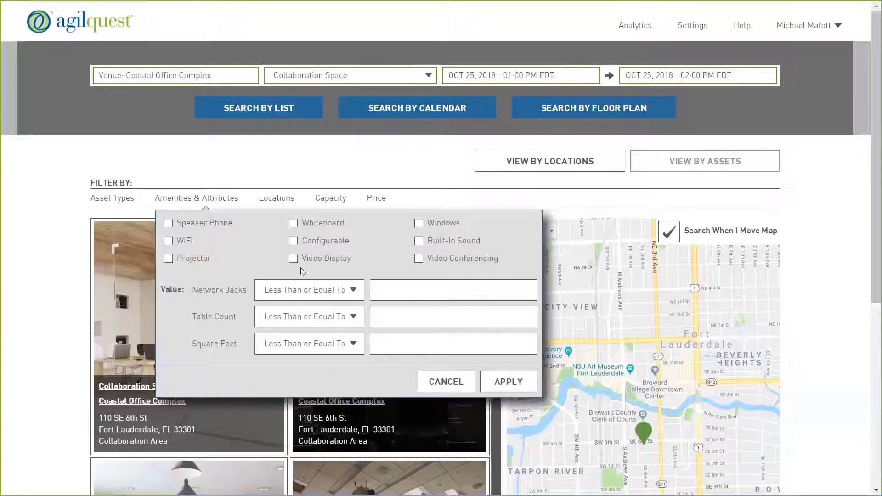
pyautogui.click(434, 259)
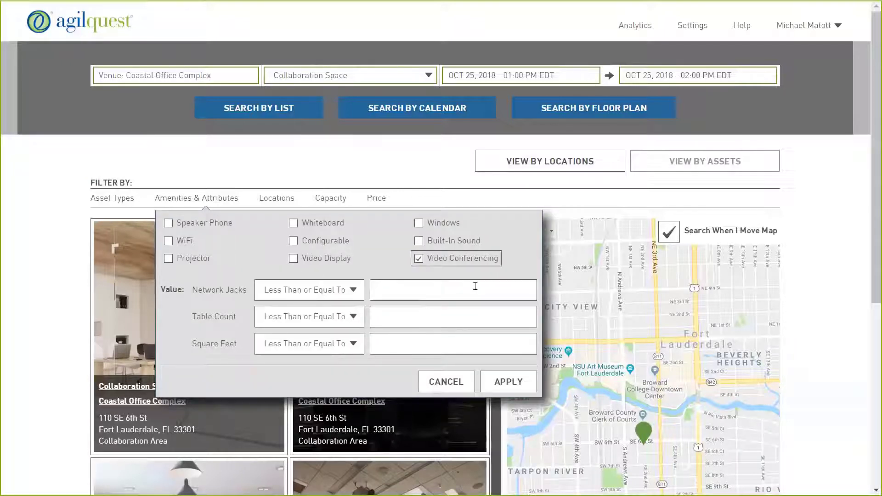
pyautogui.click(508, 383)
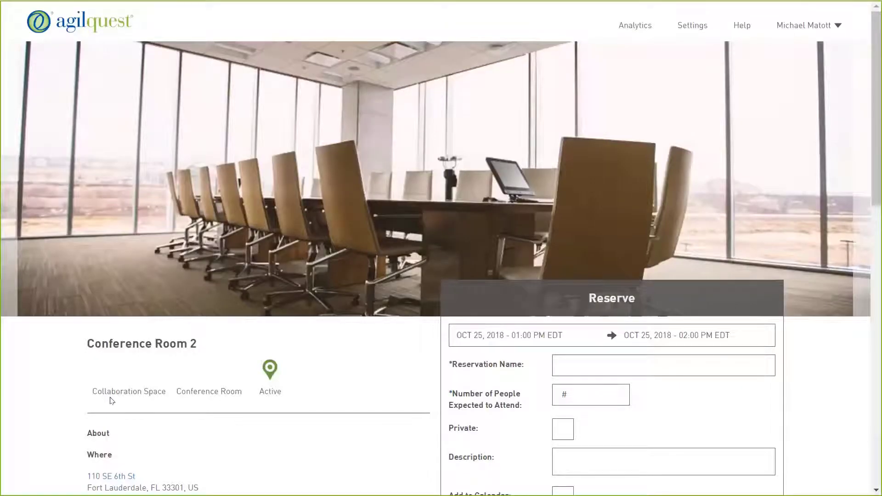
# Examine Conference Room 2's hours and policies, zoom out its location map, and view SE 6th St in Street View
pyautogui.scroll(-8, 114, 360)
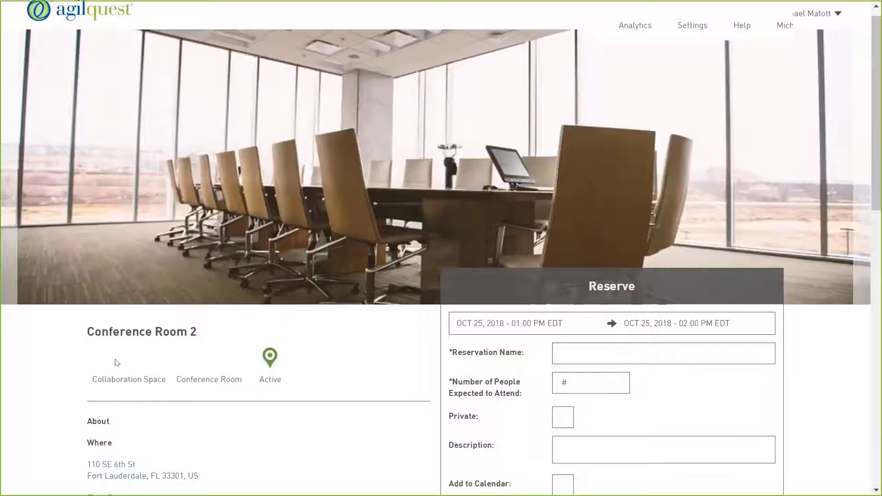
pyautogui.scroll(-2, 238, 197)
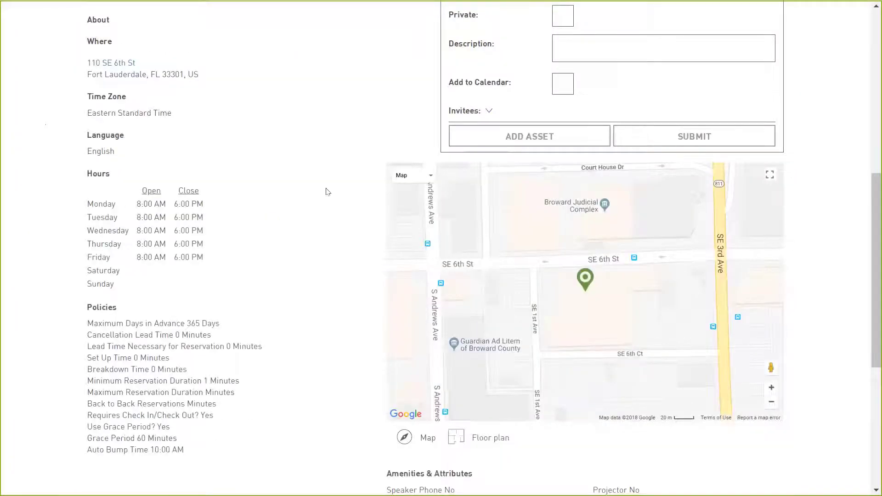
pyautogui.moveTo(626, 300); pyautogui.dragTo(648, 302)
pyautogui.click(772, 402)
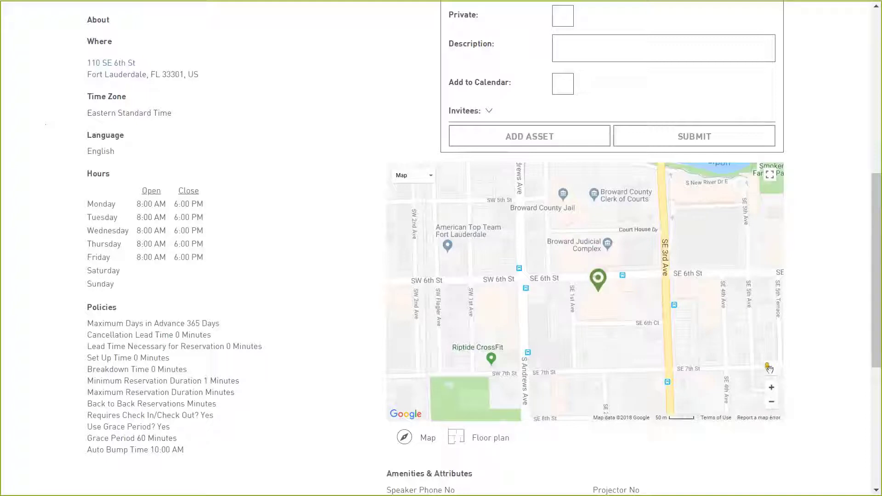
pyautogui.moveTo(771, 367); pyautogui.dragTo(547, 278)
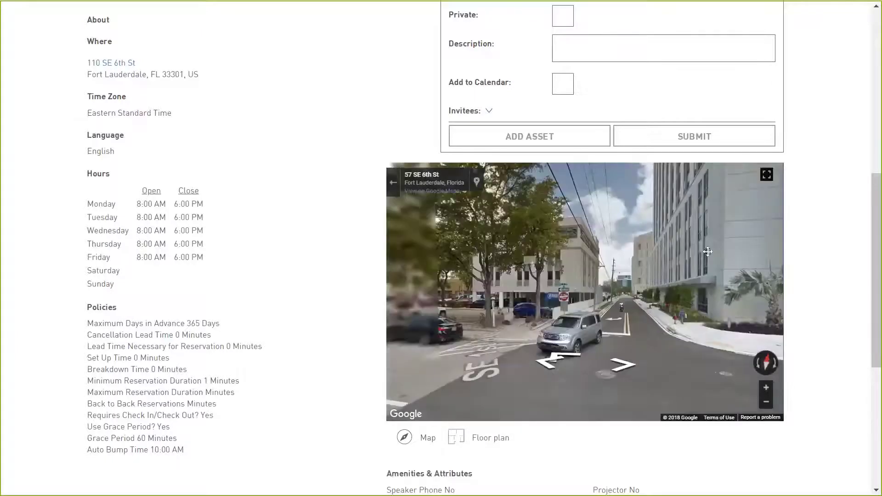
# Review Conference Room 2's amenities and attributes, and view its photo enlarged before closing it
pyautogui.scroll(-1, 295, 268)
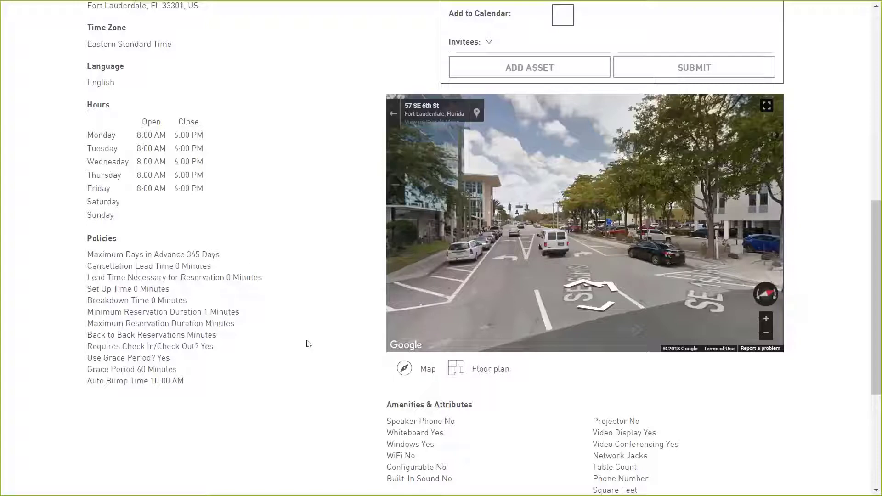
pyautogui.scroll(10, 309, 344)
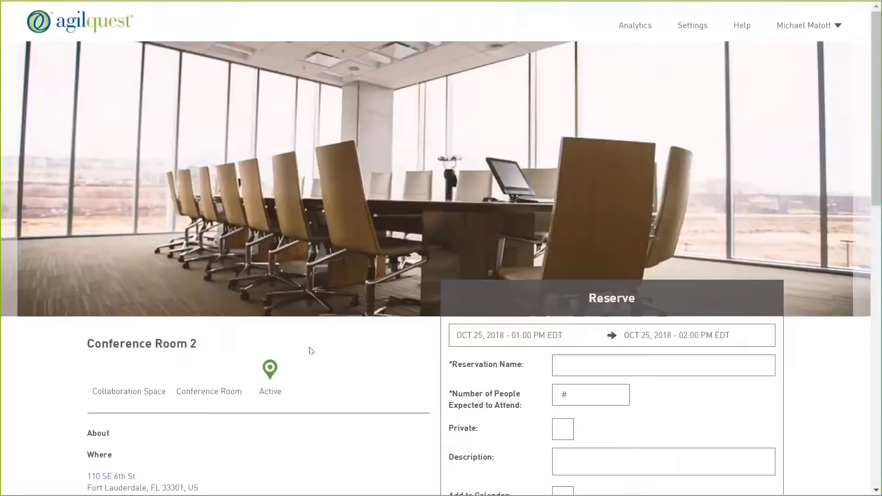
pyautogui.click(328, 173)
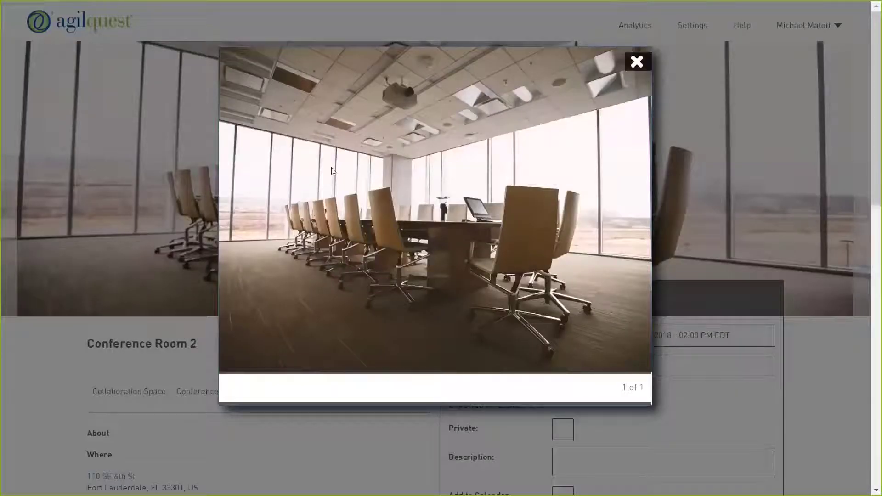
pyautogui.click(747, 235)
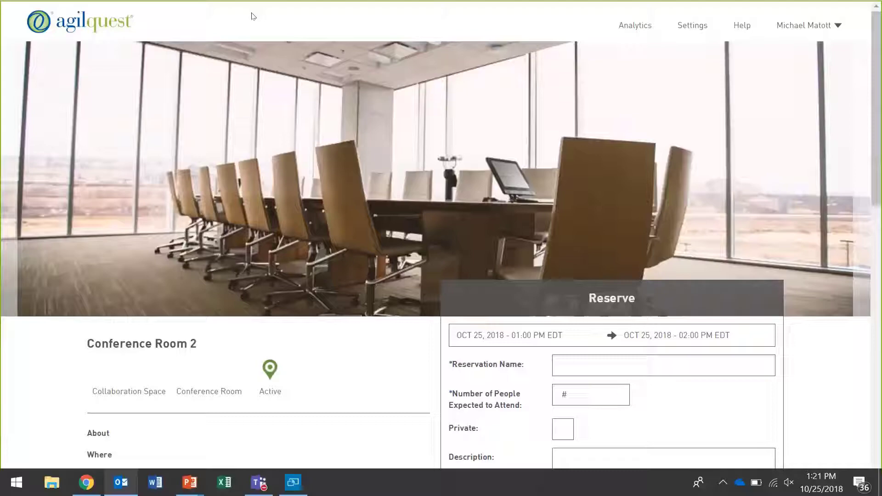
# Open the Manager Dashboard in Analytics and examine its reservation, activity trend, invitation and popular times charts
pyautogui.click(633, 33)
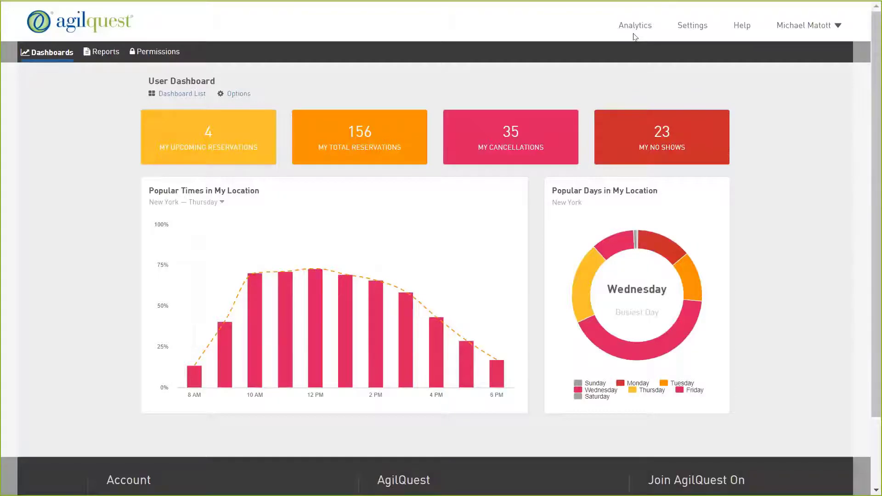
pyautogui.click(164, 97)
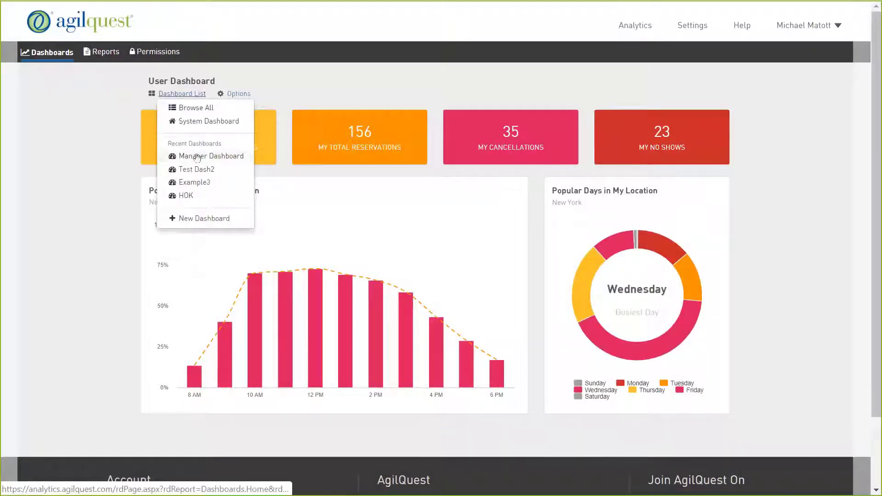
pyautogui.click(198, 157)
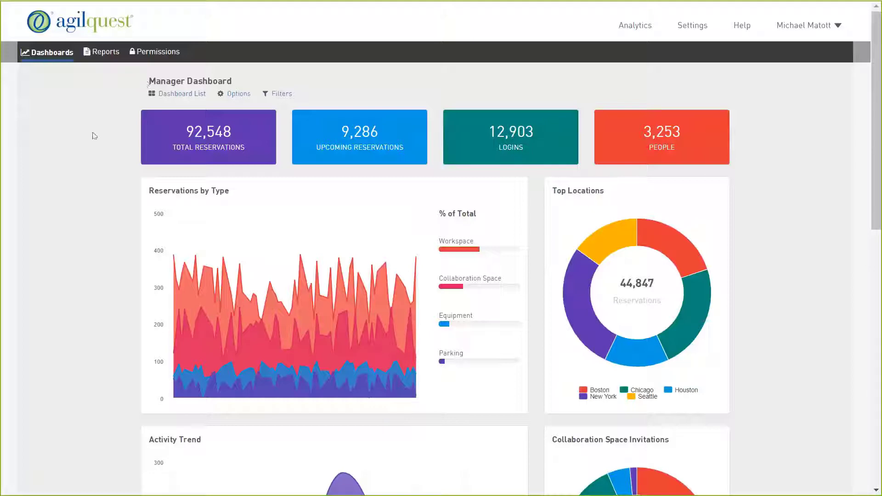
pyautogui.scroll(-8, 75, 145)
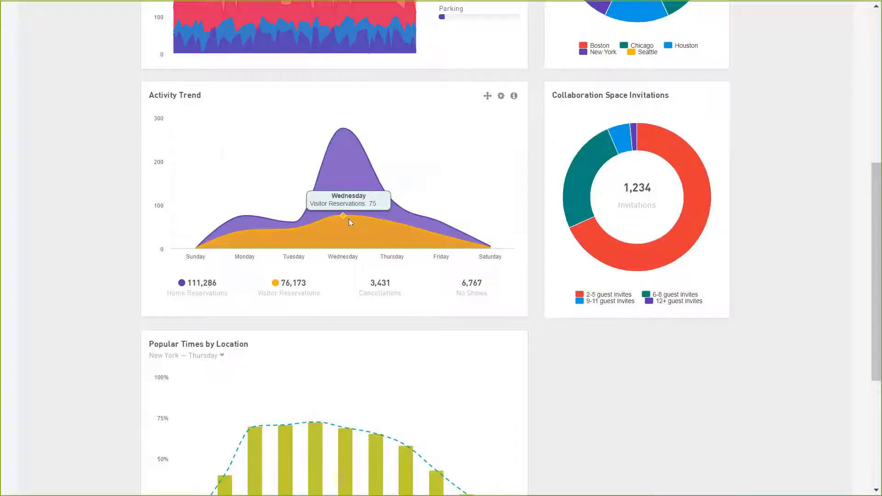
pyautogui.scroll(-3, 73, 250)
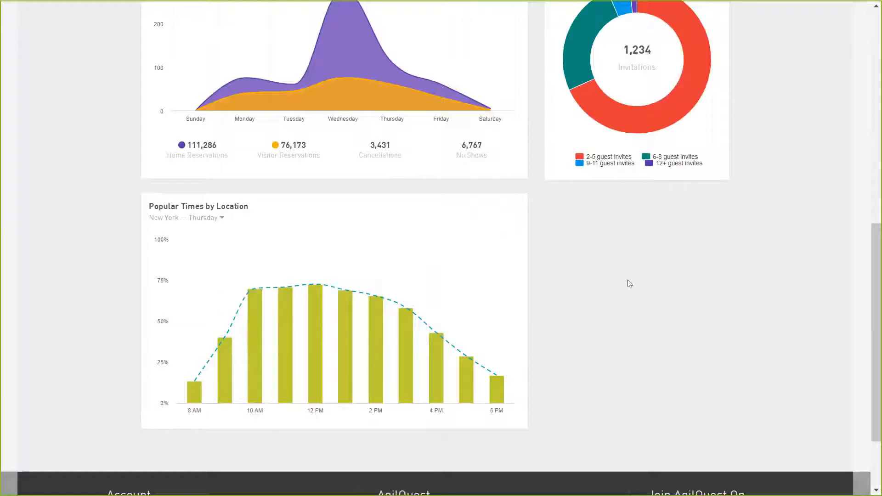
pyautogui.scroll(10, 665, 322)
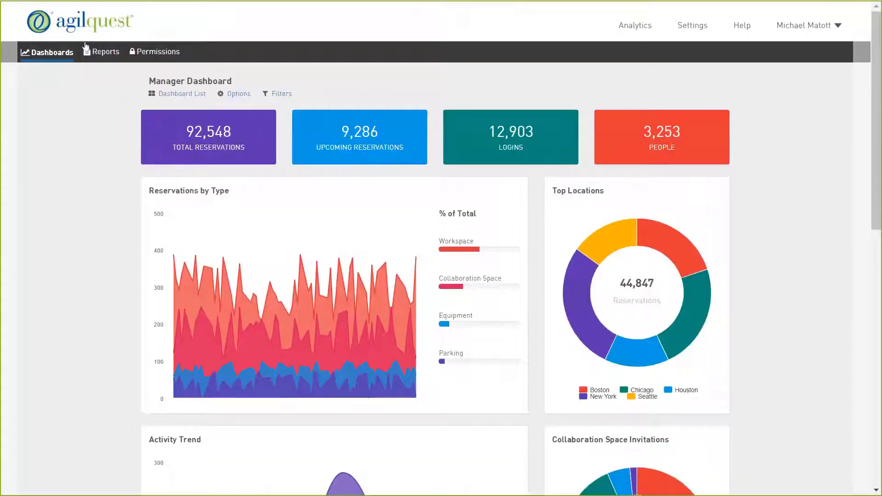
# Inspect the location filter choices of the Reservation List report and return to the report library
pyautogui.click(98, 53)
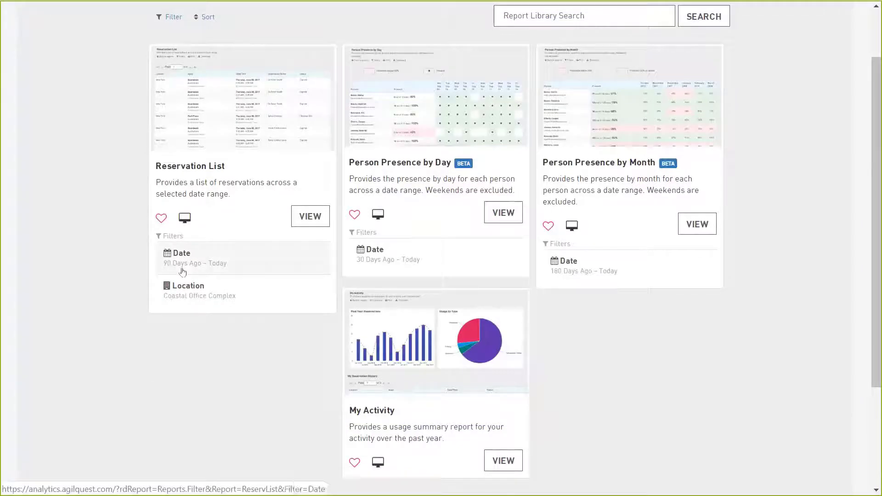
pyautogui.click(193, 309)
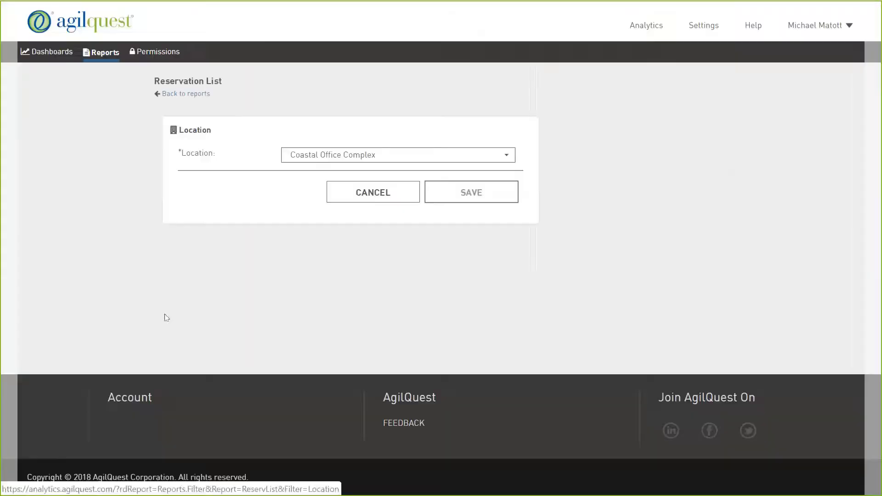
pyautogui.click(327, 156)
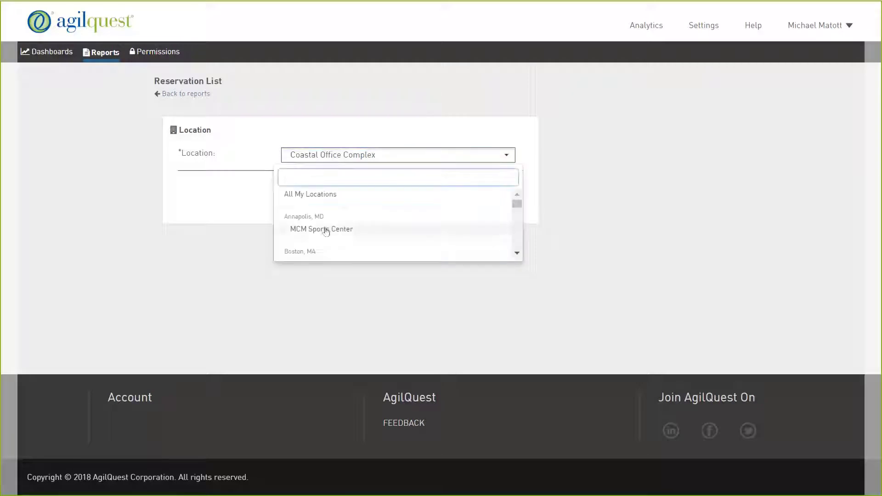
pyautogui.click(163, 213)
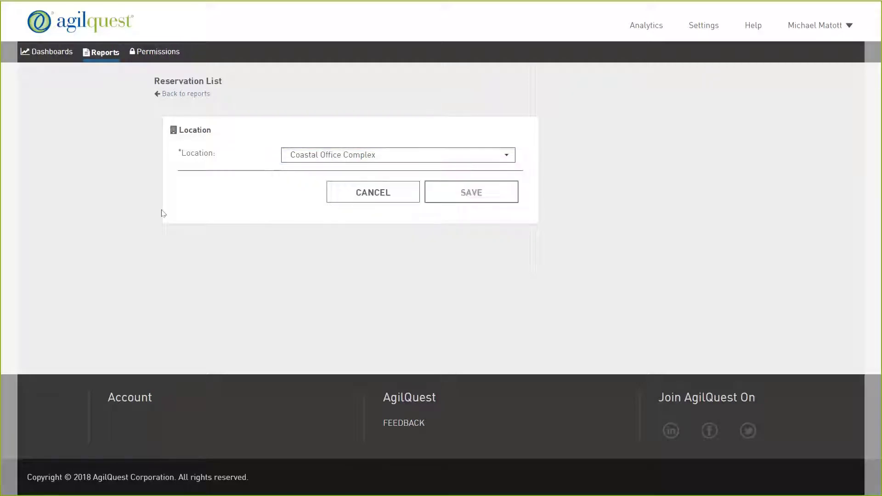
pyautogui.click(169, 98)
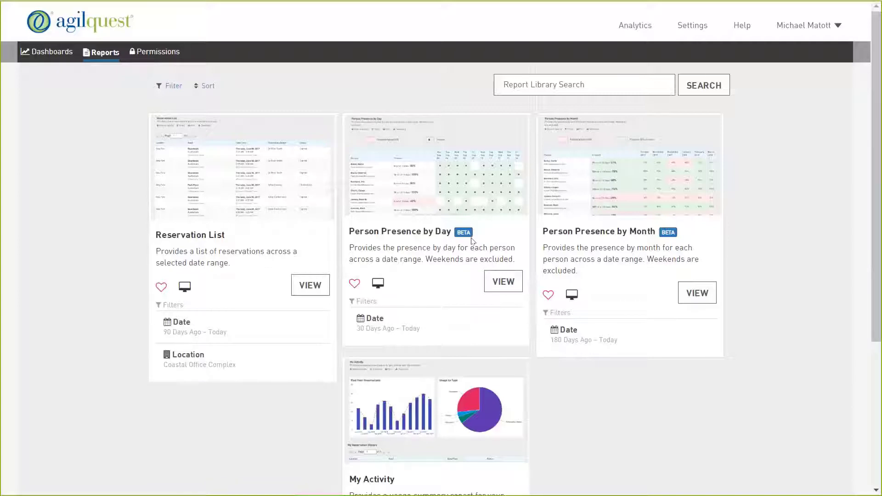
# View the Person Presence by Day report, review each person's attendance, and return to the report library
pyautogui.click(514, 291)
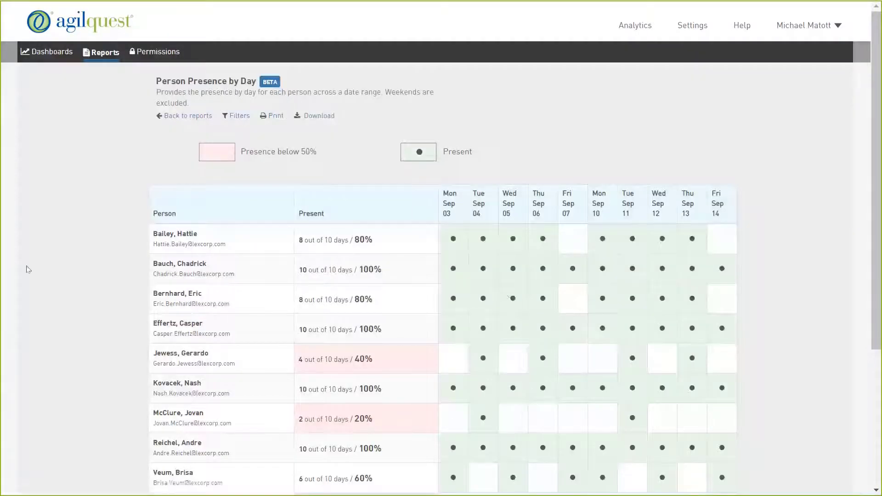
pyautogui.scroll(-3, 28, 269)
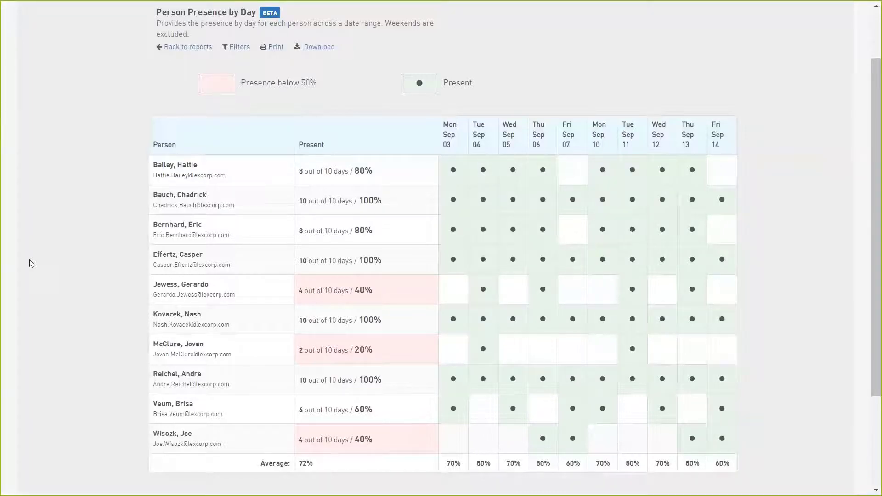
pyautogui.scroll(2, 28, 320)
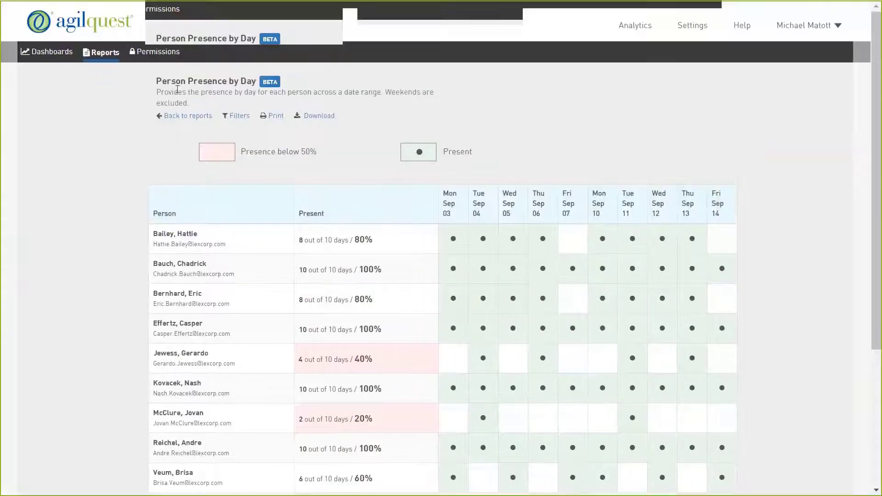
pyautogui.click(169, 121)
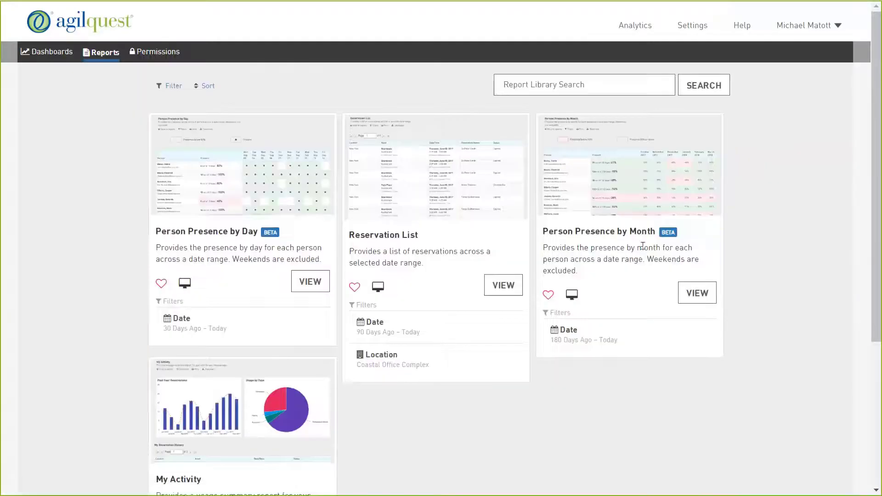
# View the Person Presence by Month report and review the monthly presence percentages and averages
pyautogui.click(695, 299)
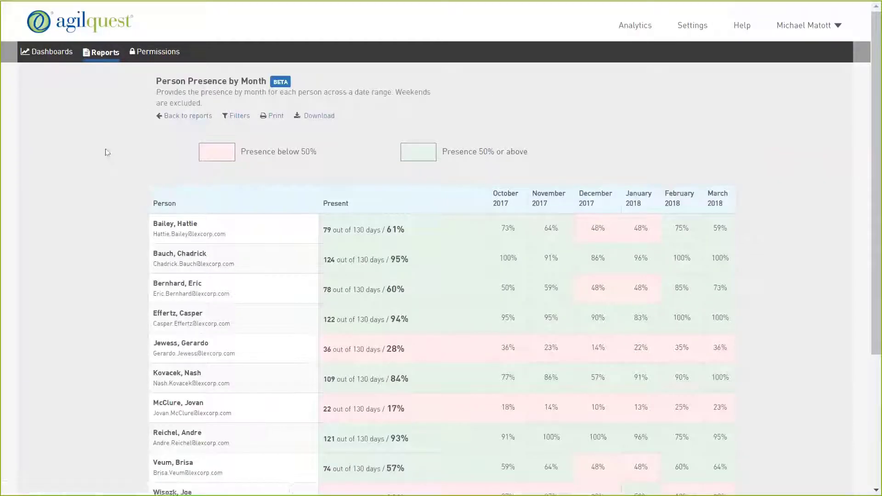
pyautogui.scroll(-2, 117, 136)
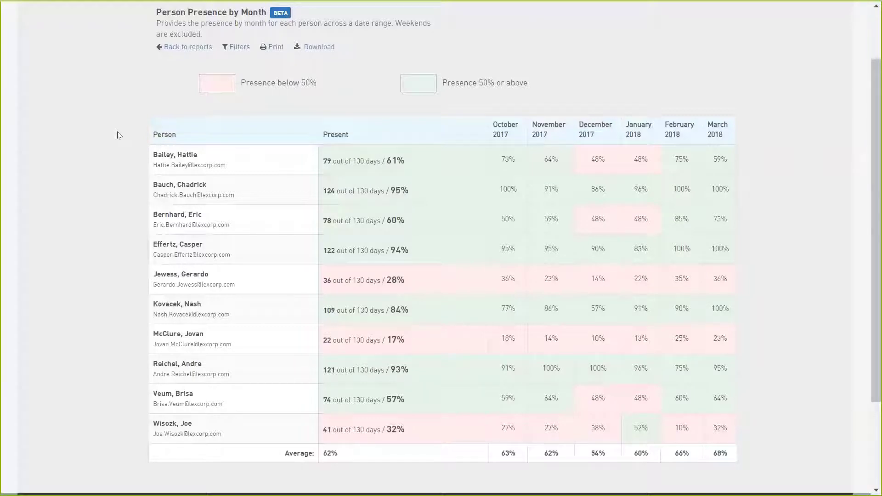
pyautogui.scroll(2, 118, 134)
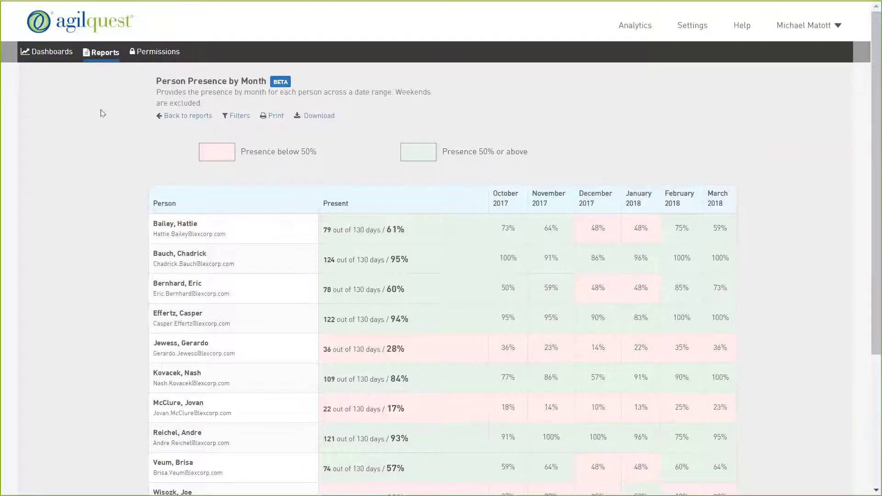
# Switch to the presentation slideshow and show the AgilQuest Analytics slide with the Daily Asset Utilization chart
pyautogui.hotkey('alt', 'Tab')
pyautogui.hotkey('alt', 'Tab')
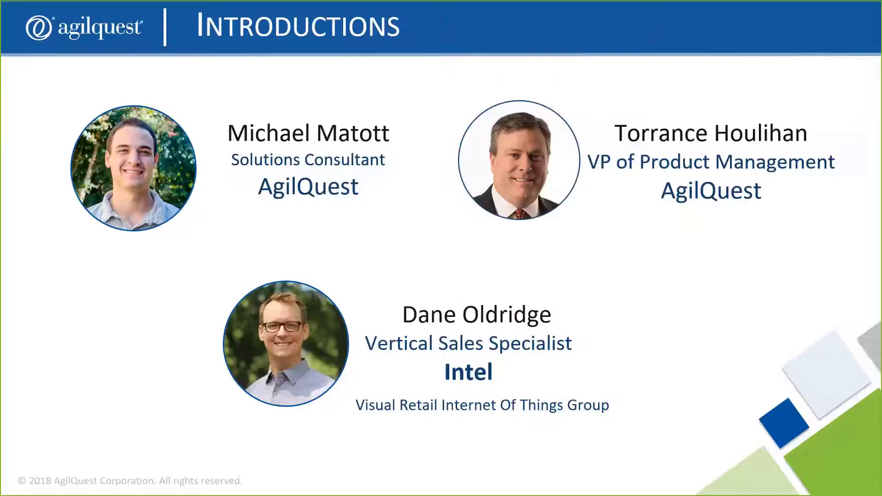
pyautogui.press('Right')
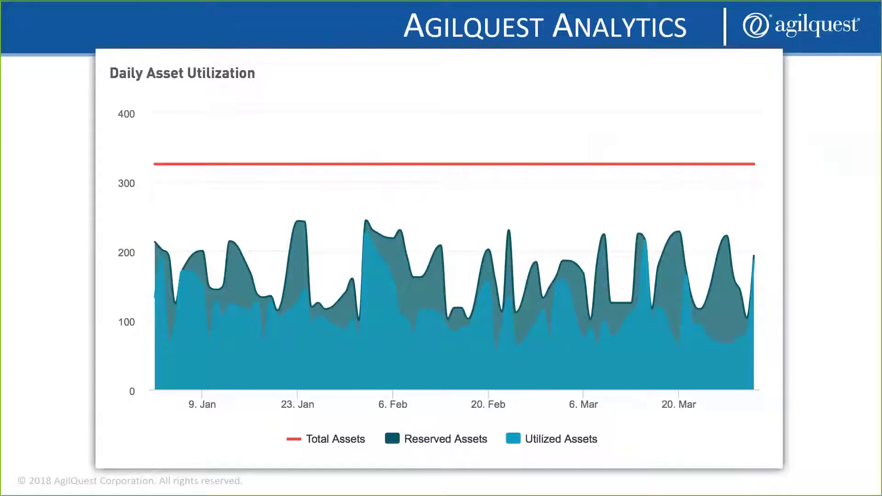